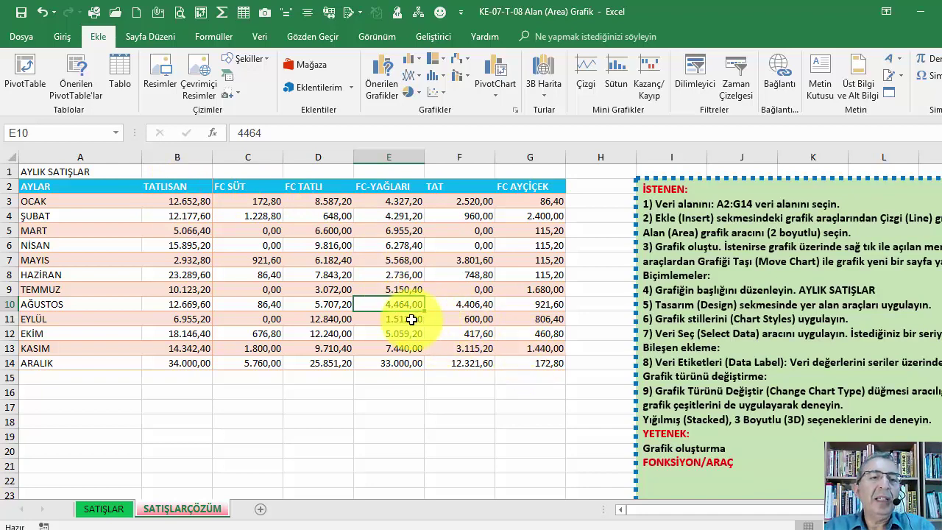
- Select range A2:G14 of the AYLIK SATIŞLAR table, covering all six product columns
mouse_move(119, 190)
mouse_down()
mouse_move(503, 300)
mouse_move(535, 363)
mouse_up()
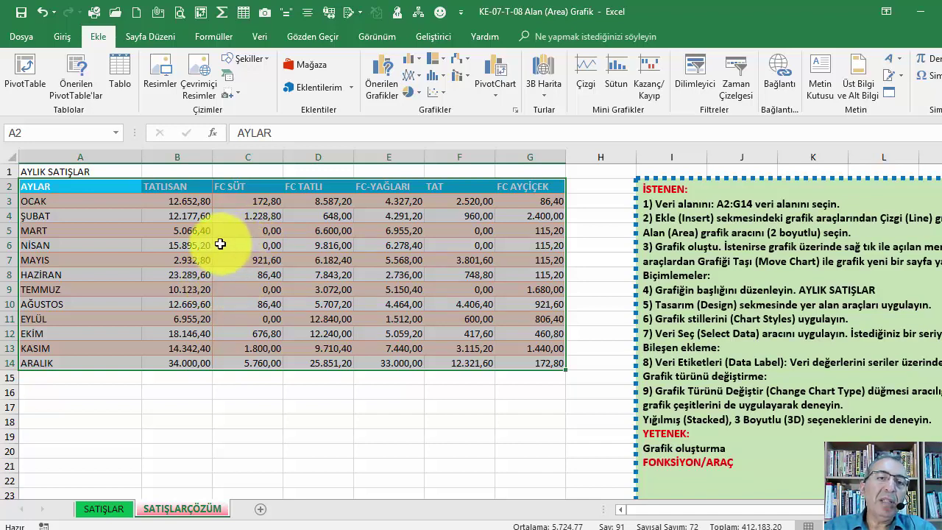
- Insert a 2-D area chart of the monthly sales and position it over columns B–F
click(415, 73)
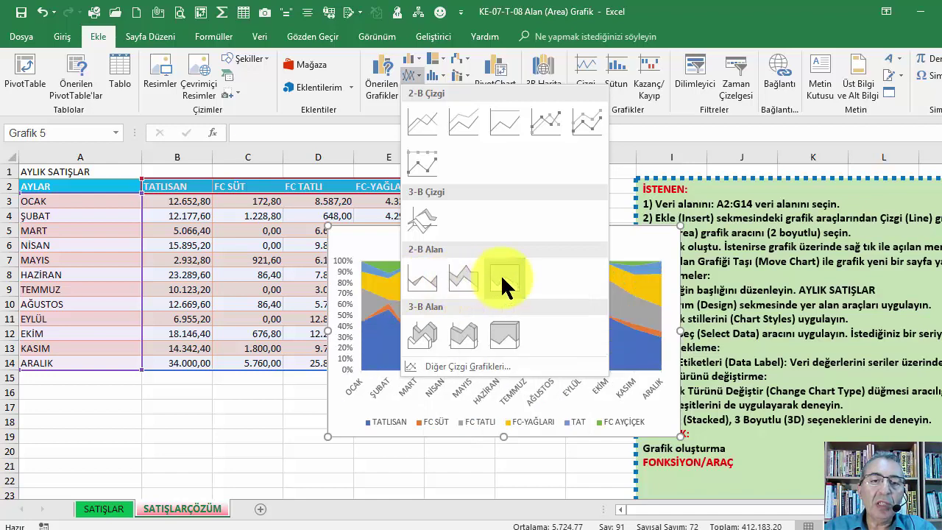
click(426, 282)
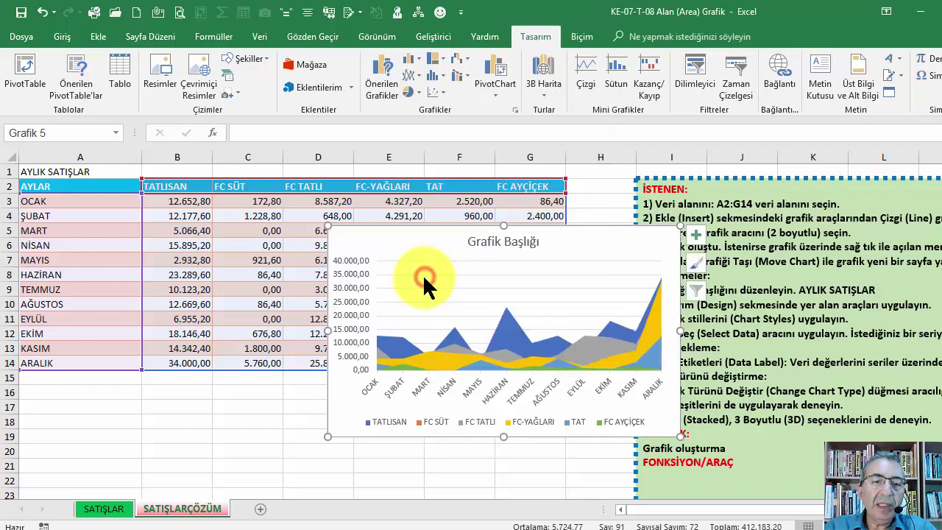
drag(370, 239, 169, 247)
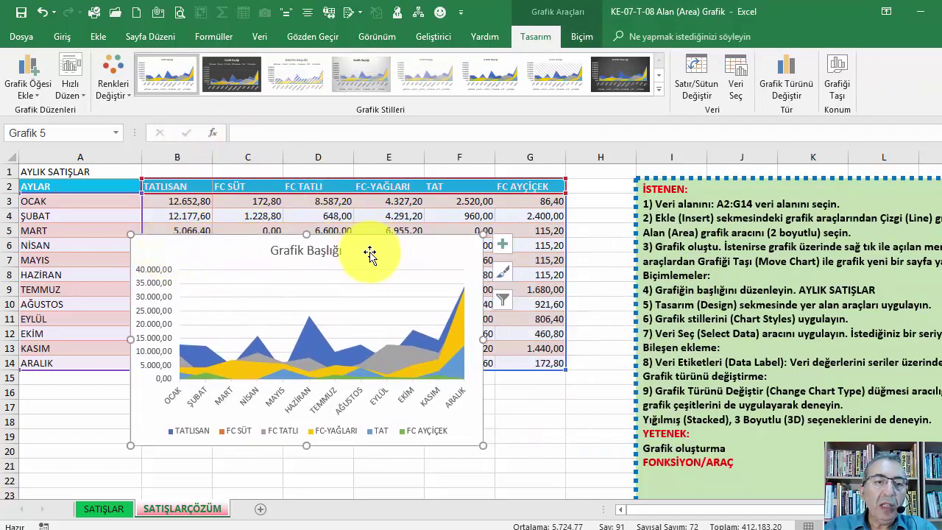
drag(375, 253, 407, 239)
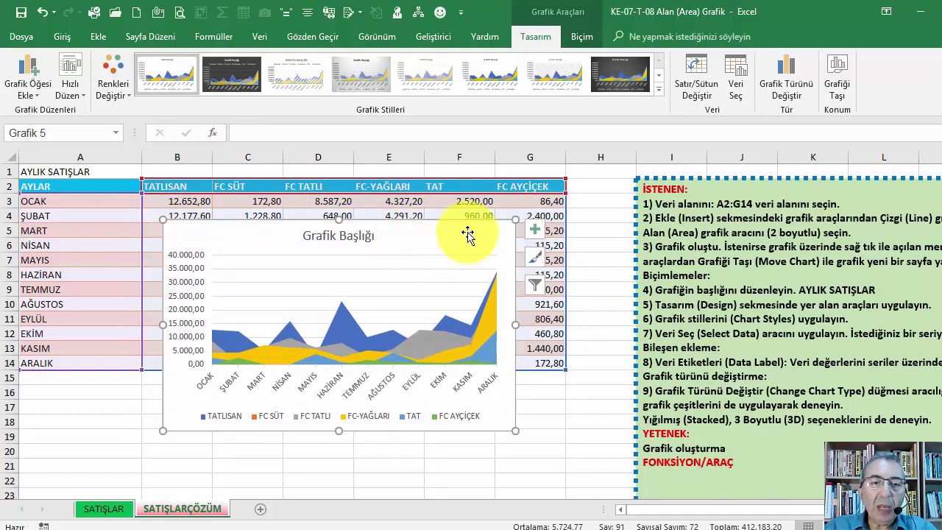
right_click(469, 200)
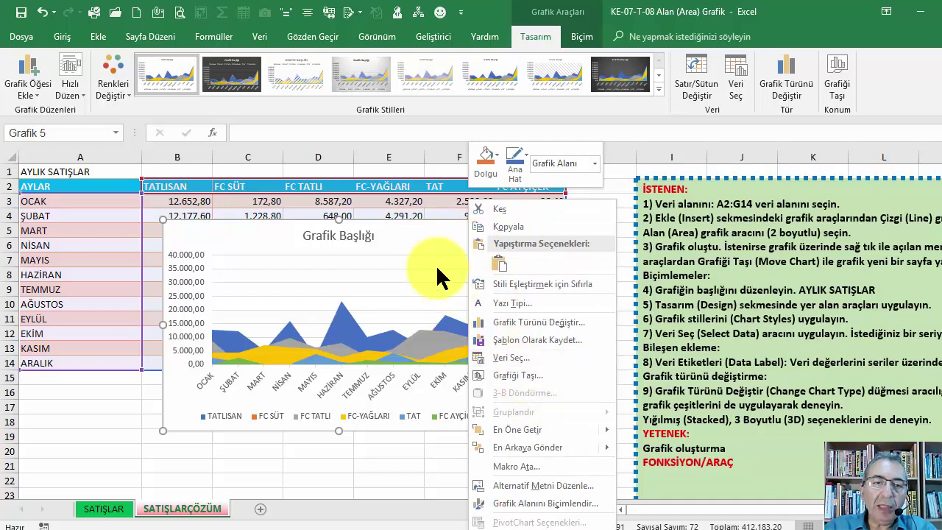
- Move the area chart to a new chart sheet named Grafik1
right_click(446, 199)
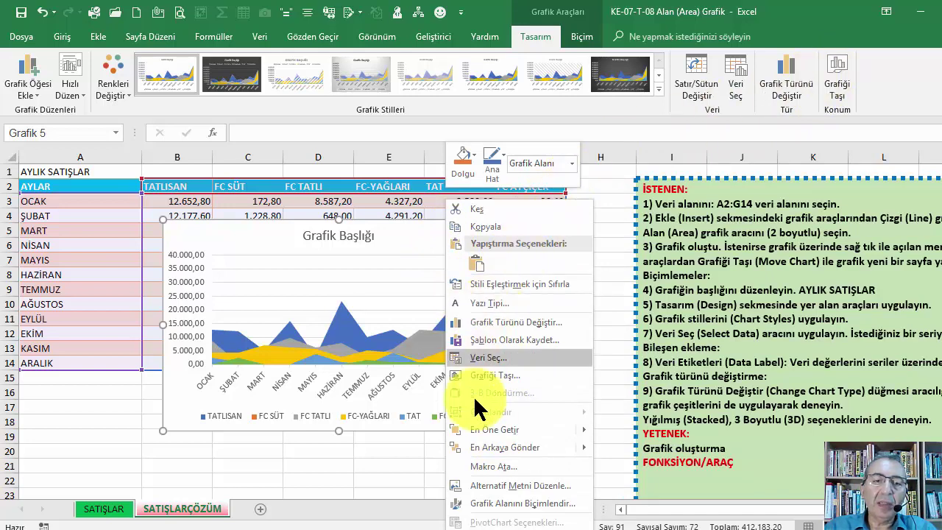
click(510, 375)
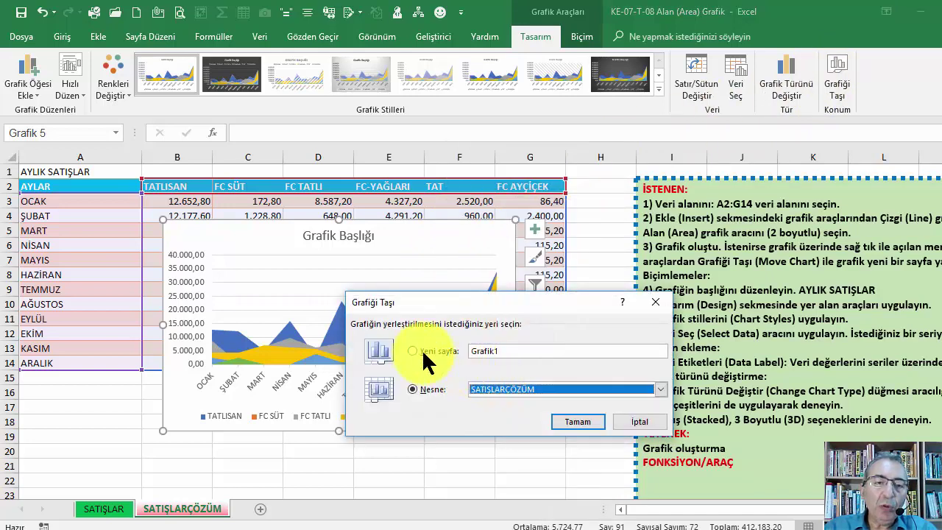
click(424, 351)
click(575, 424)
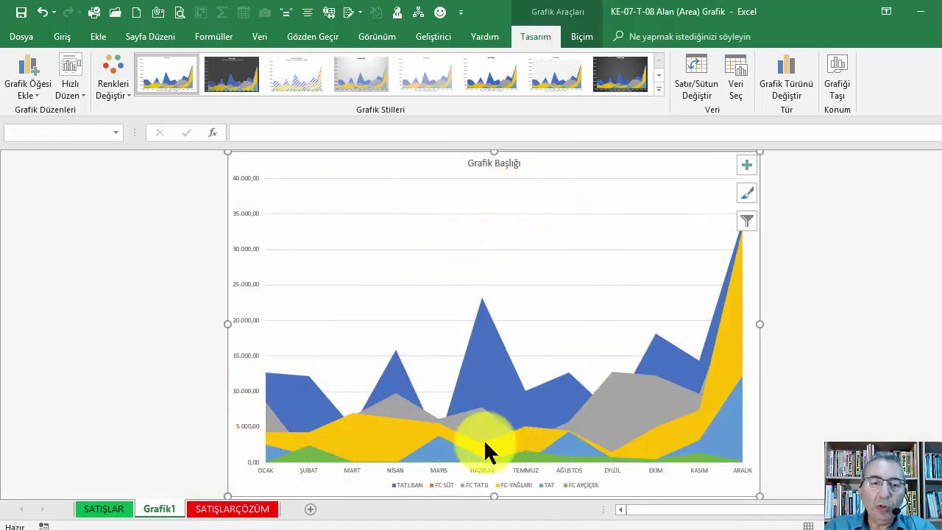
- Delete the Grafik1 chart sheet and confirm the deletion
right_click(163, 513)
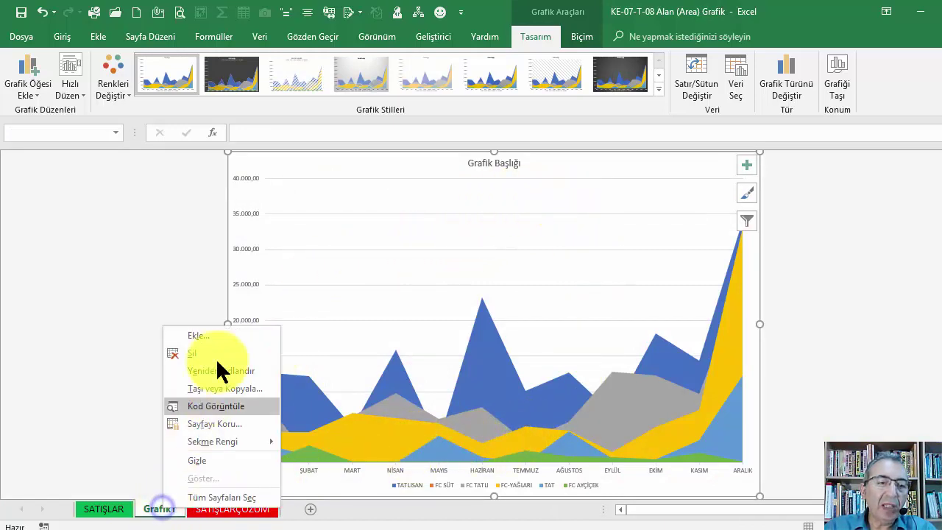
click(215, 352)
click(455, 313)
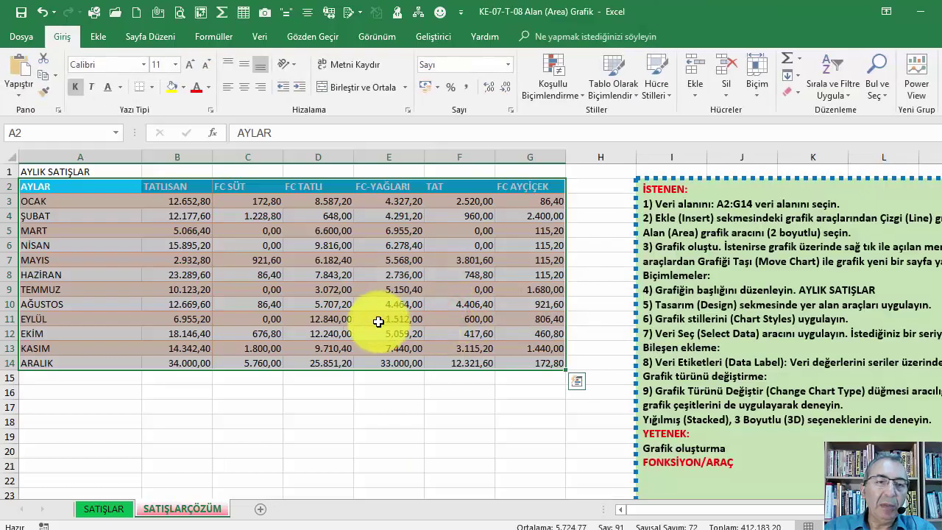
- Insert a fresh 2-D area chart, enlarge it, and place it over the sales table
click(97, 37)
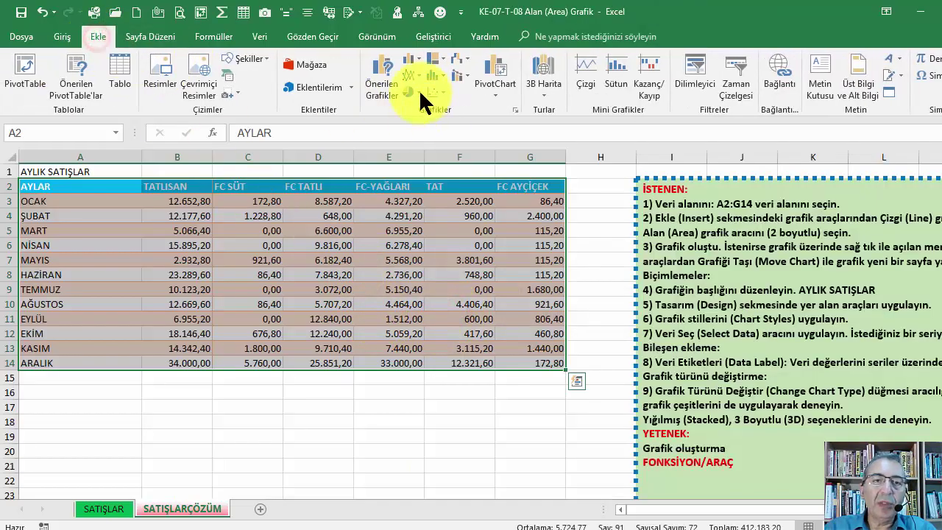
click(418, 71)
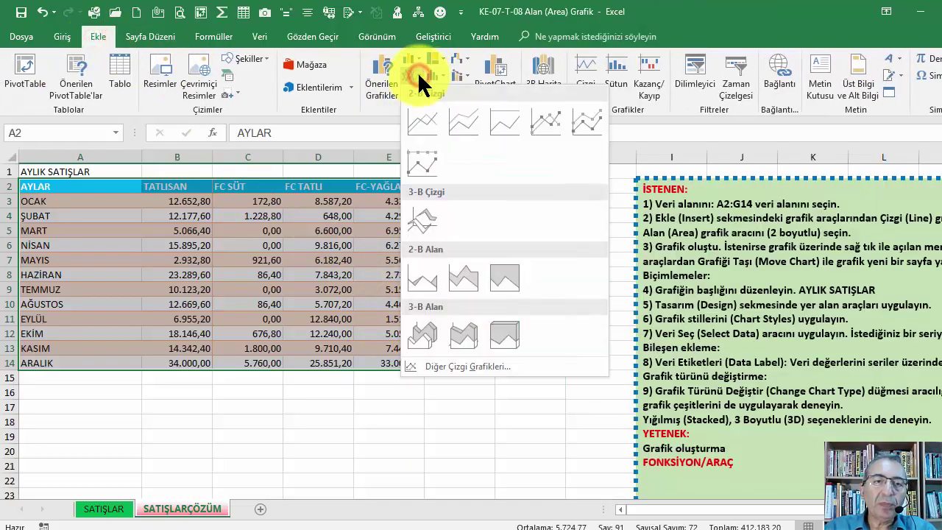
click(424, 280)
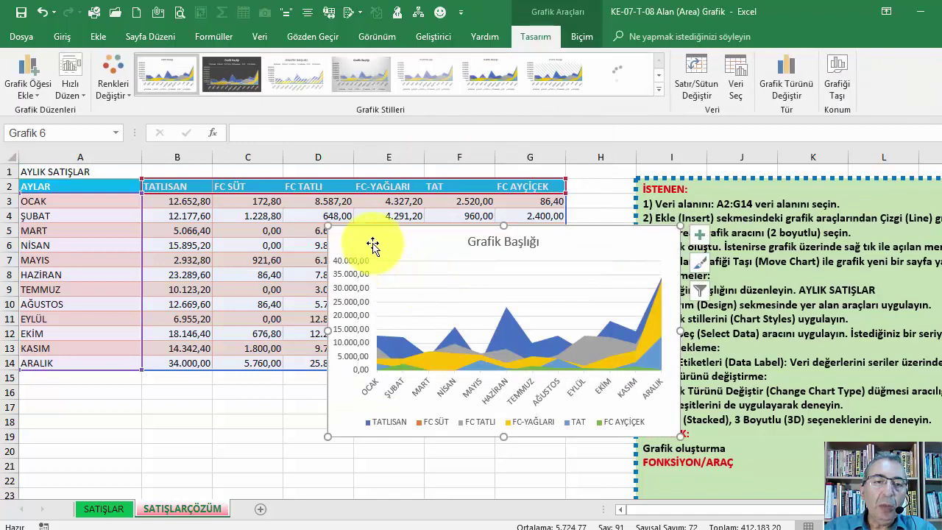
drag(374, 245, 215, 263)
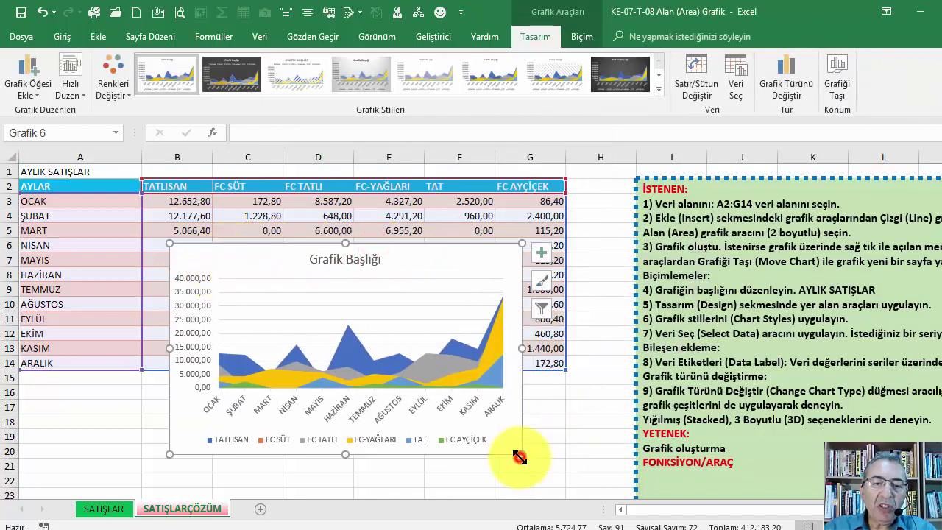
drag(519, 457, 546, 473)
drag(488, 259, 448, 242)
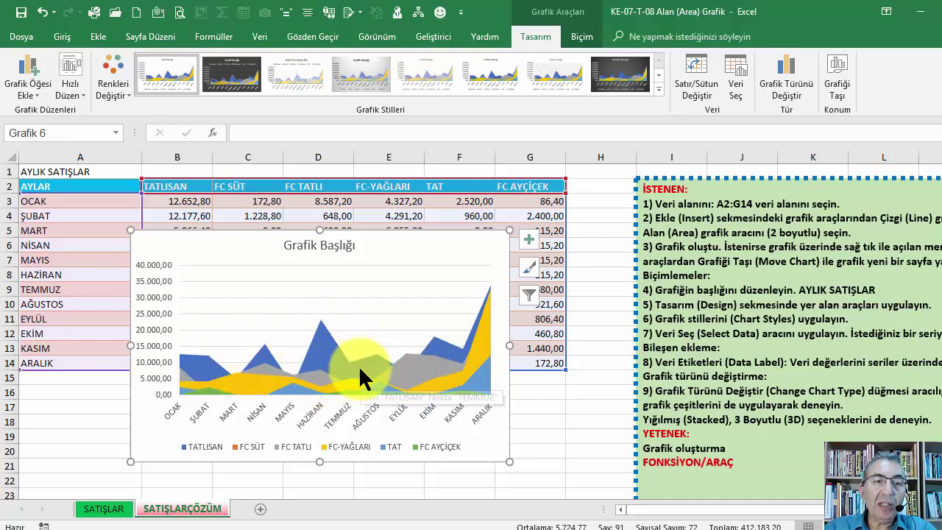
- Apply the dark chart style, title the chart AYLIK SATIŞLAR, and move it down-left
click(617, 76)
click(324, 247)
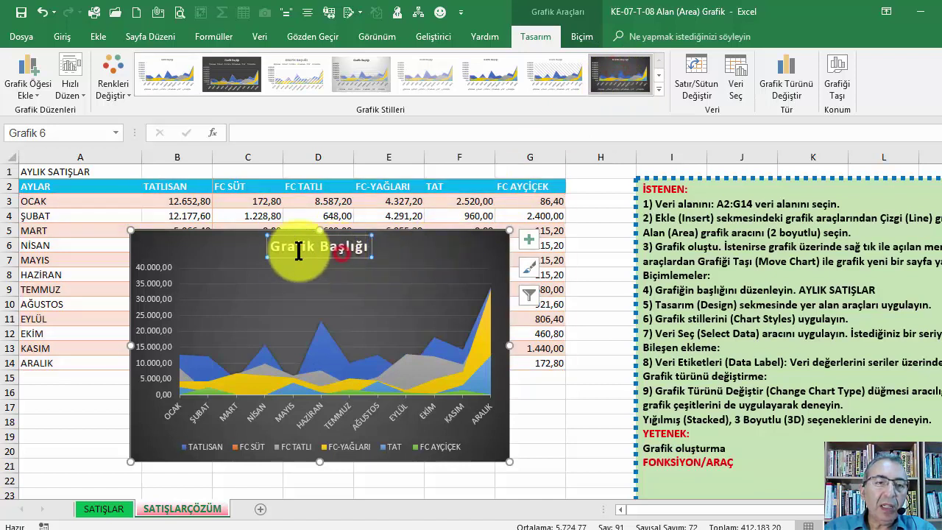
drag(271, 247, 385, 246)
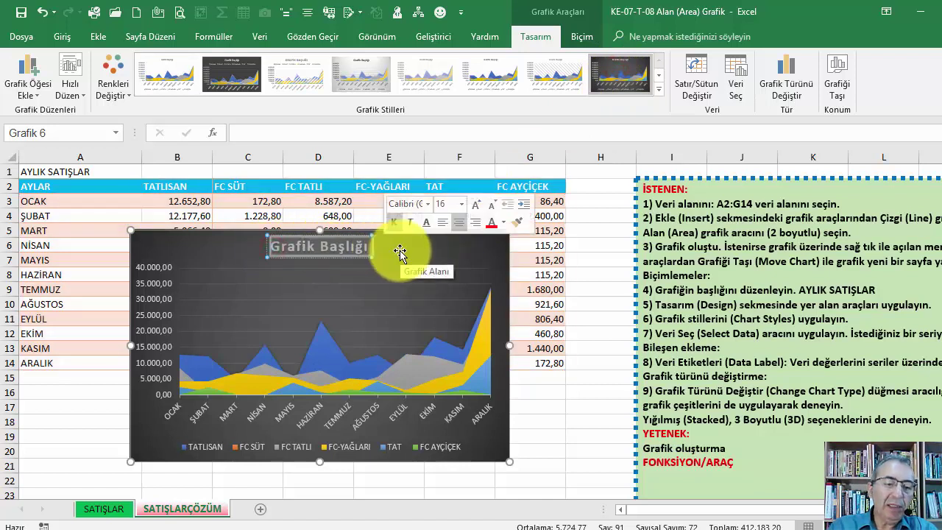
text(a)
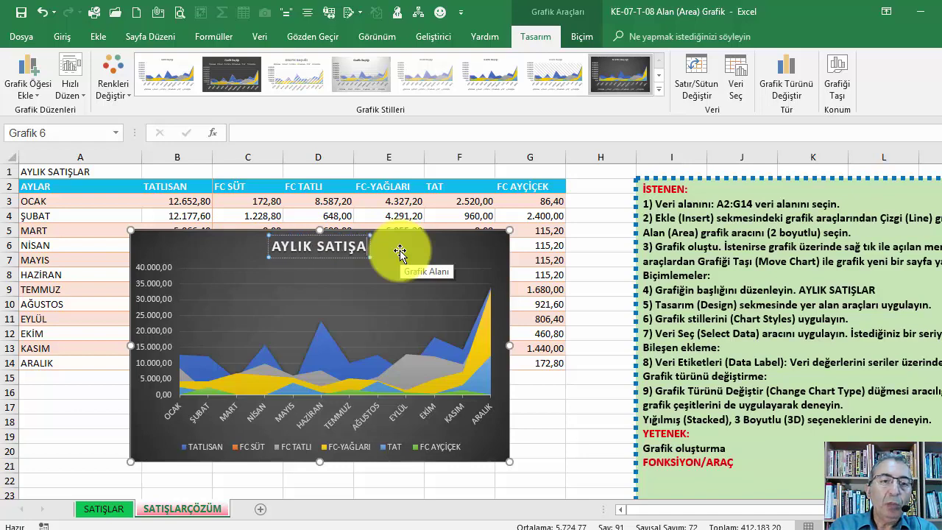
text(LAR)
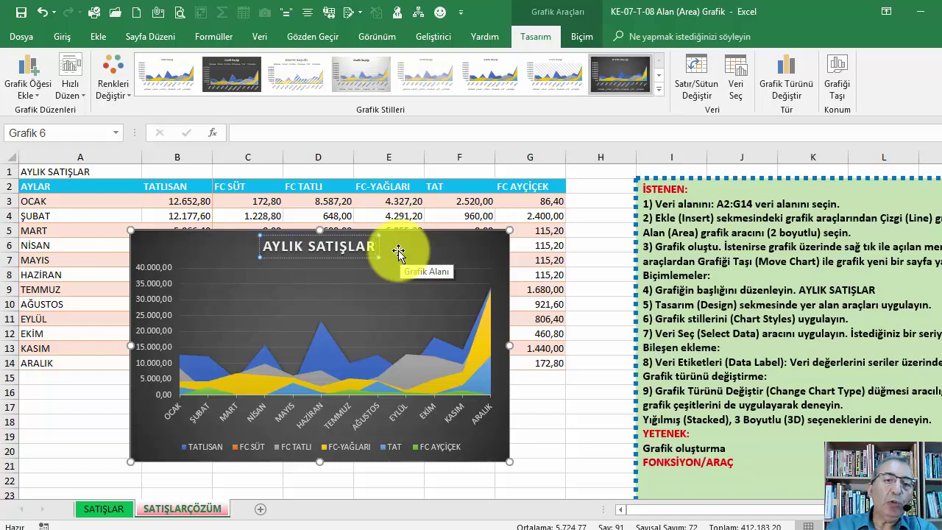
click(434, 250)
drag(509, 231, 490, 237)
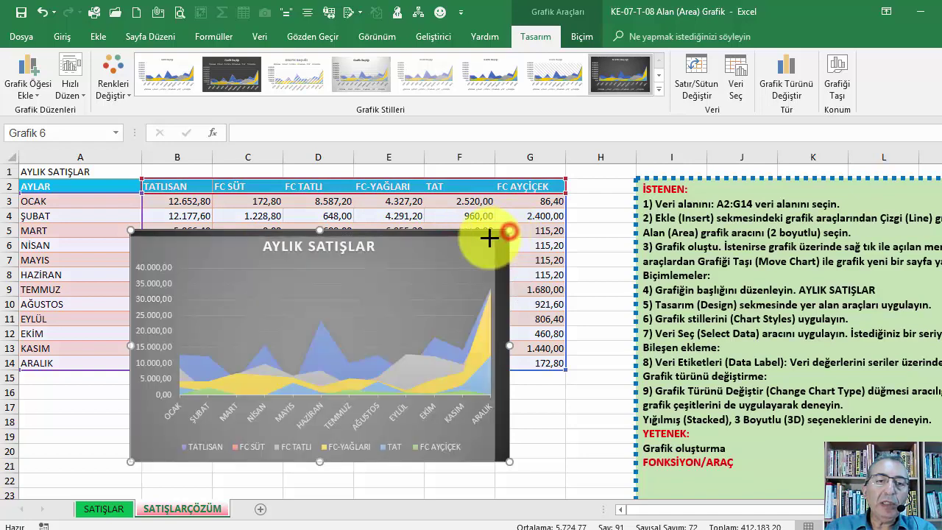
drag(441, 256, 352, 274)
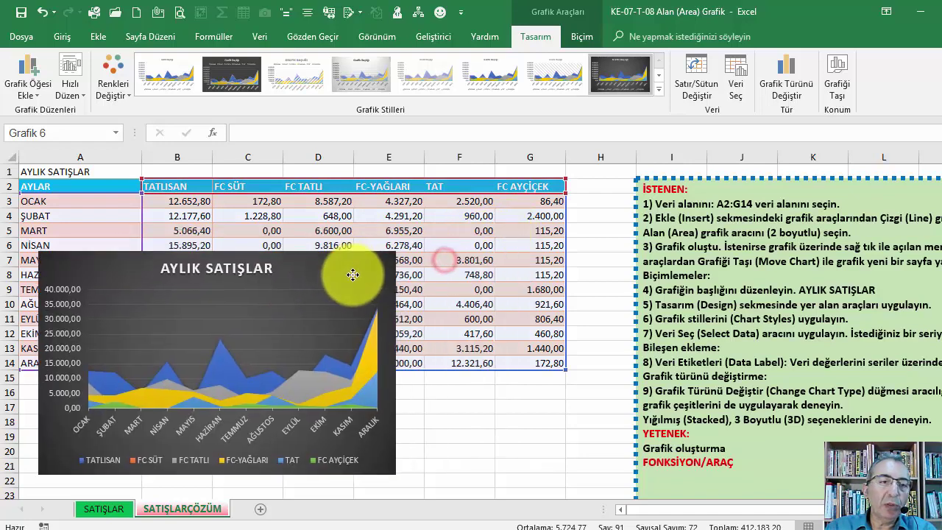
- Reselect the sales table A2:G14 as data for the next chart
key(Escape)
click(123, 188)
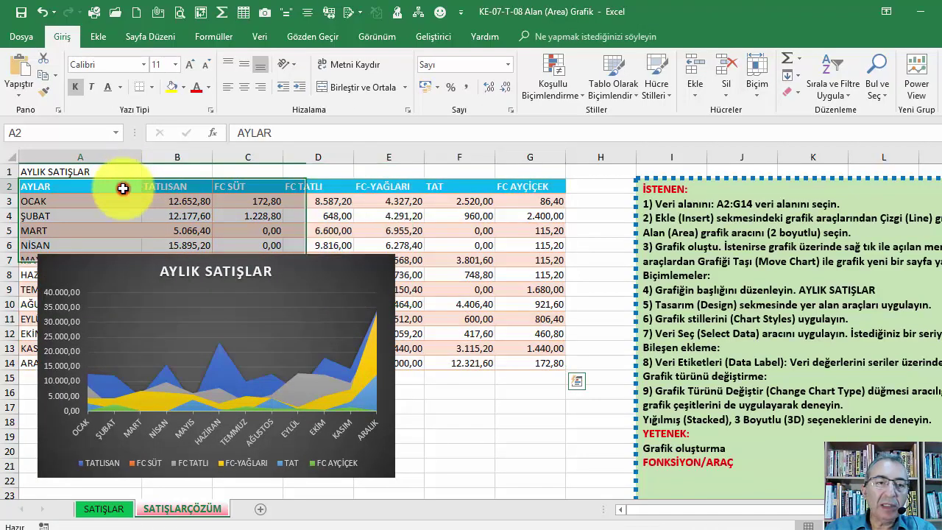
key(ctrl+shift+Right)
key(ctrl+shift+Down)
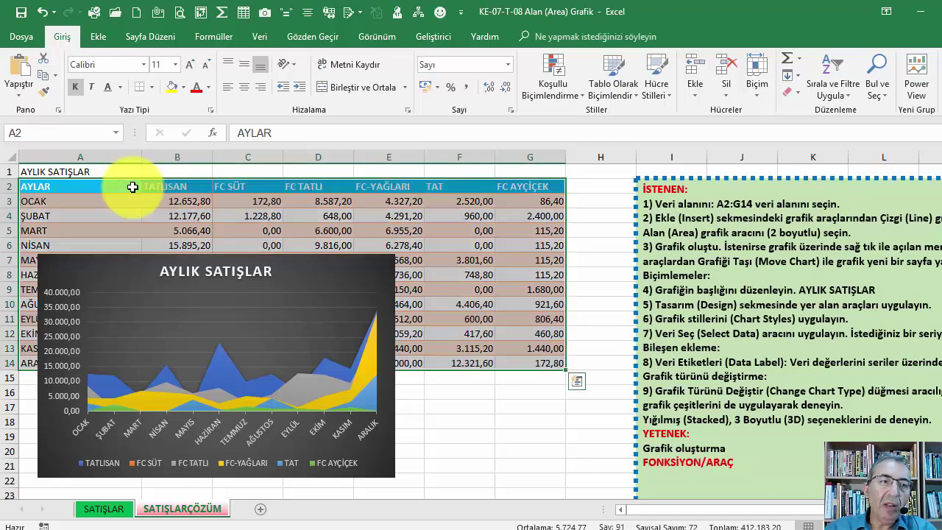
click(98, 38)
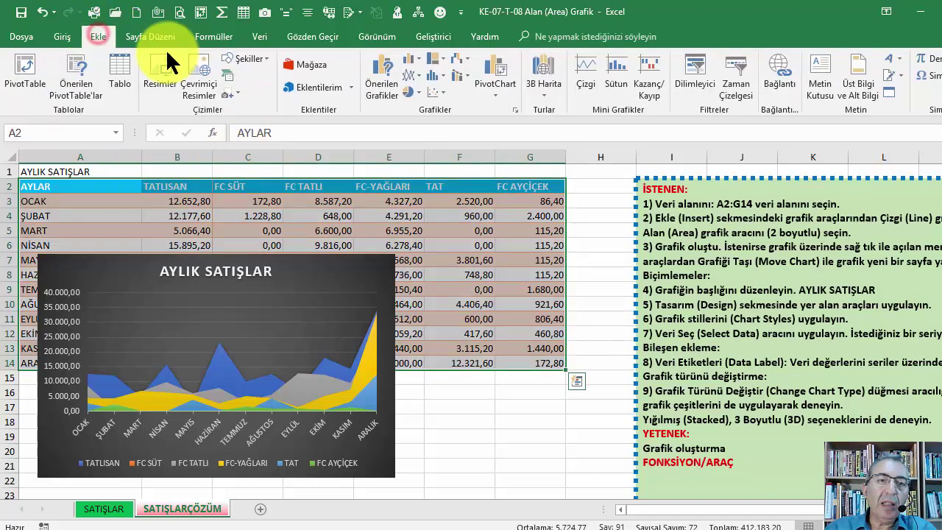
- Insert a dark-styled stacked area chart and place it beside the AYLIK SATIŞLAR chart
click(419, 78)
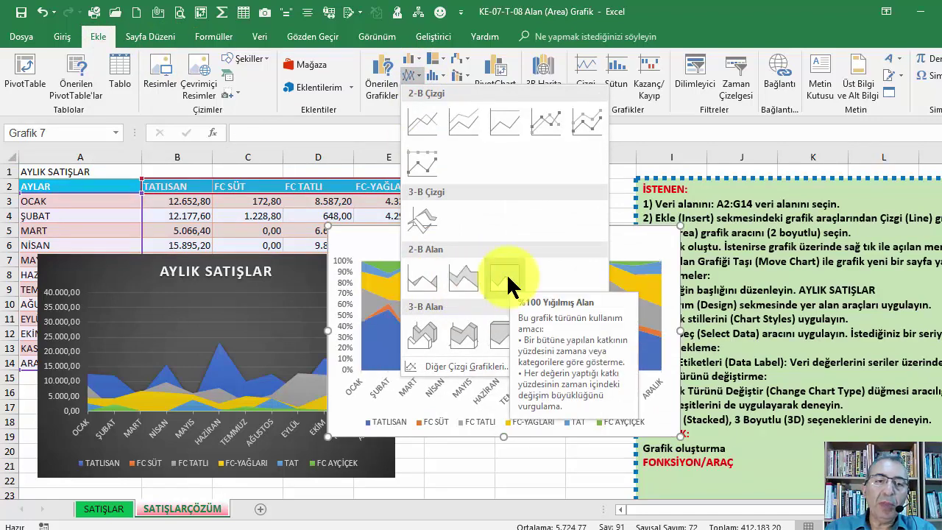
click(469, 274)
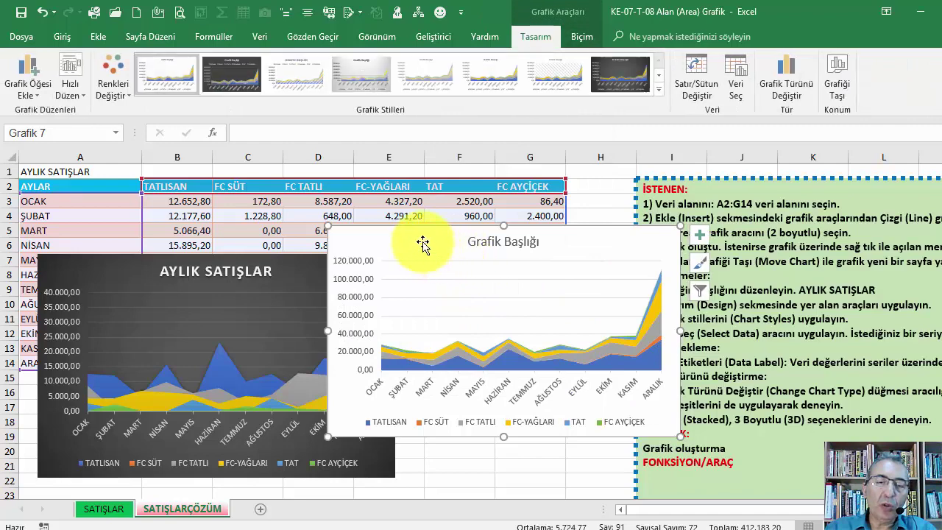
drag(469, 274, 564, 290)
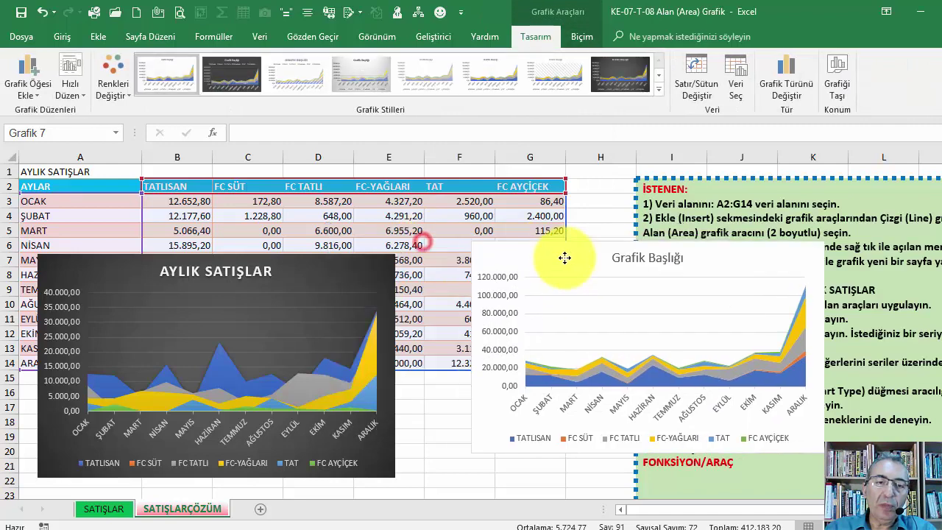
click(620, 73)
mouse_move(500, 255)
mouse_down()
mouse_move(487, 268)
mouse_move(492, 243)
mouse_up()
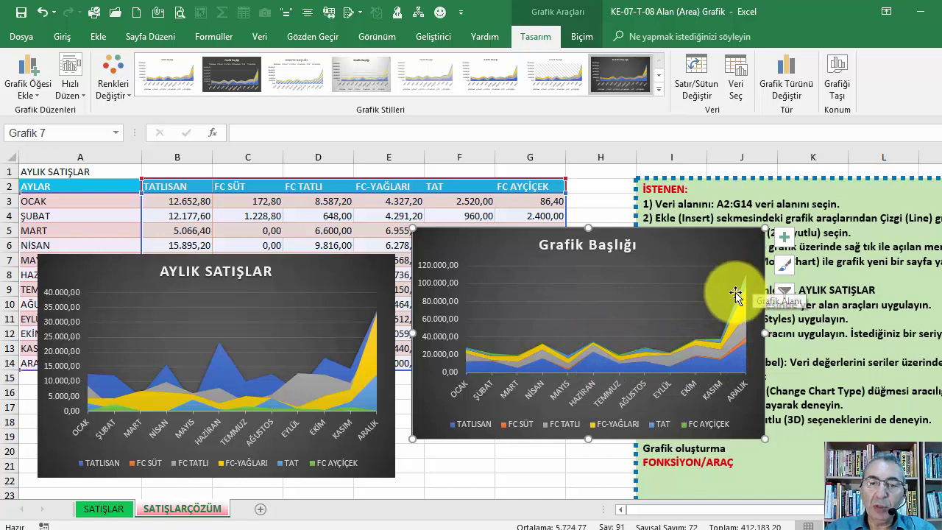
drag(689, 242, 684, 217)
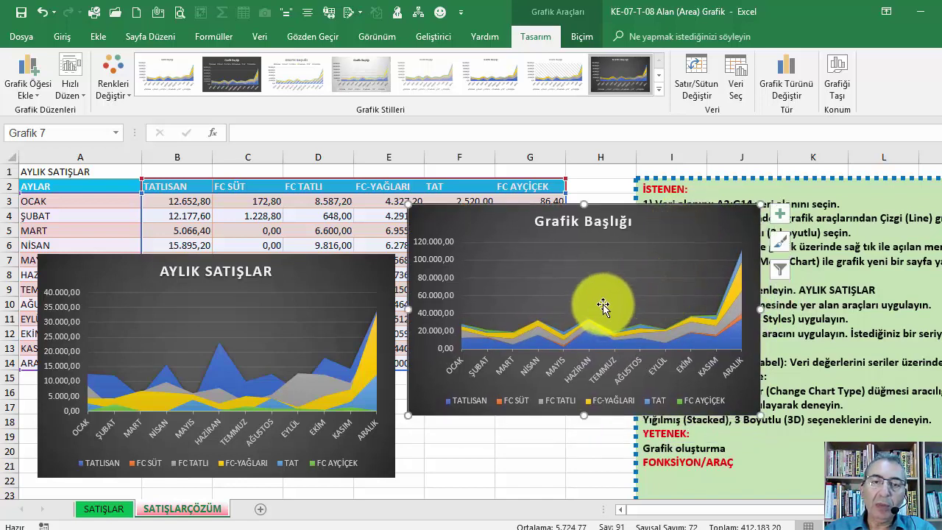
click(111, 184)
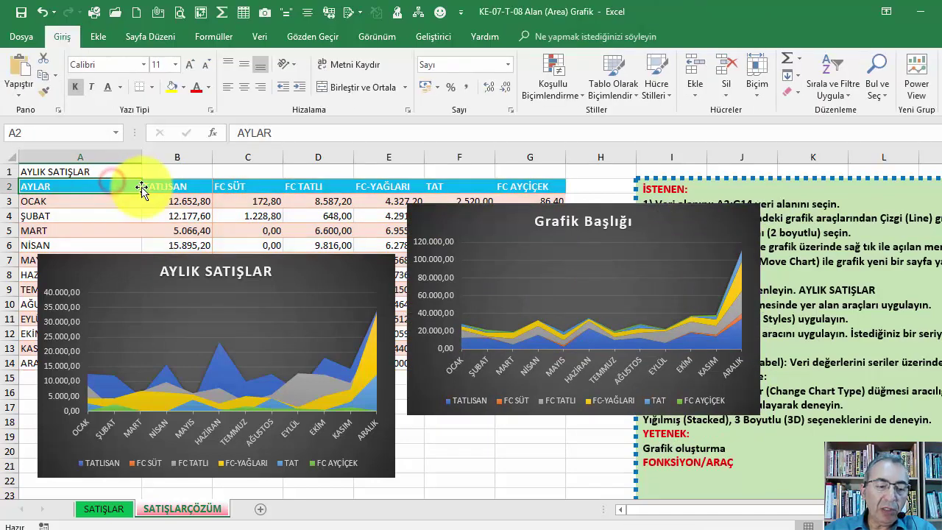
- Select A2:G14 and insert a 100% stacked area chart from it
key(ctrl+shift+Right)
key(ctrl+shift+Down)
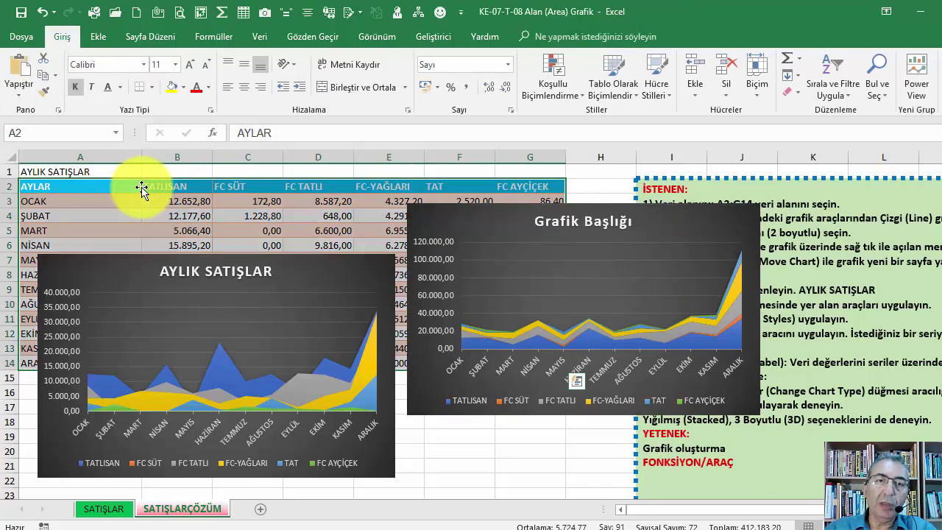
click(99, 38)
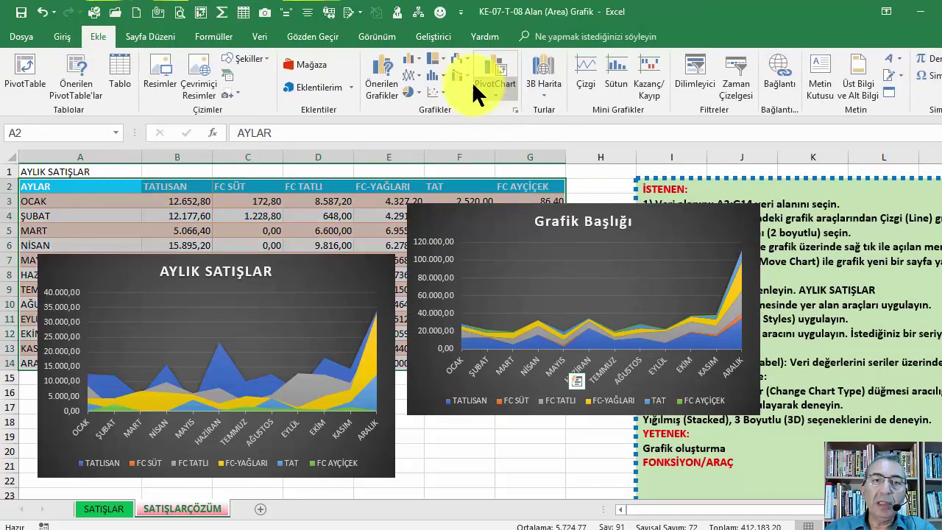
click(416, 83)
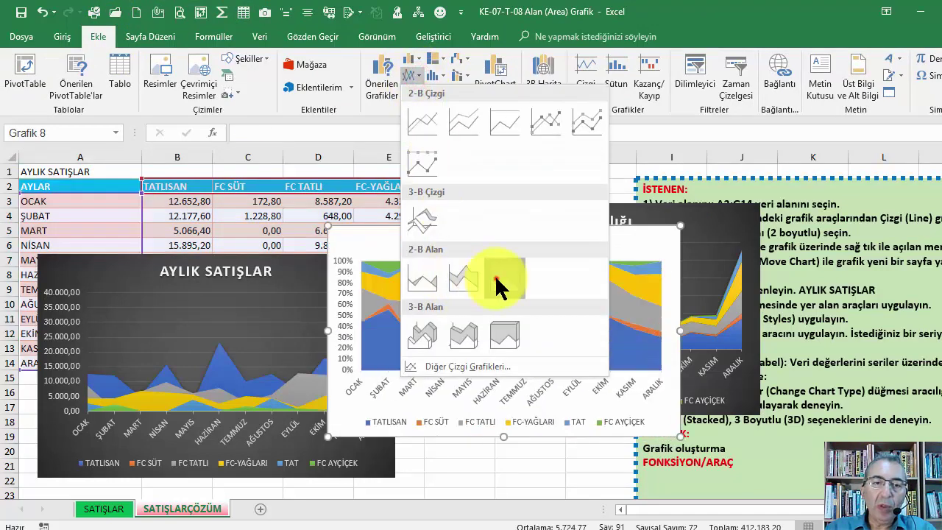
click(499, 279)
- Apply the dark style to the 100% stacked chart and position it beside the others
mouse_move(574, 247)
mouse_down()
mouse_move(698, 337)
mouse_move(813, 273)
mouse_up()
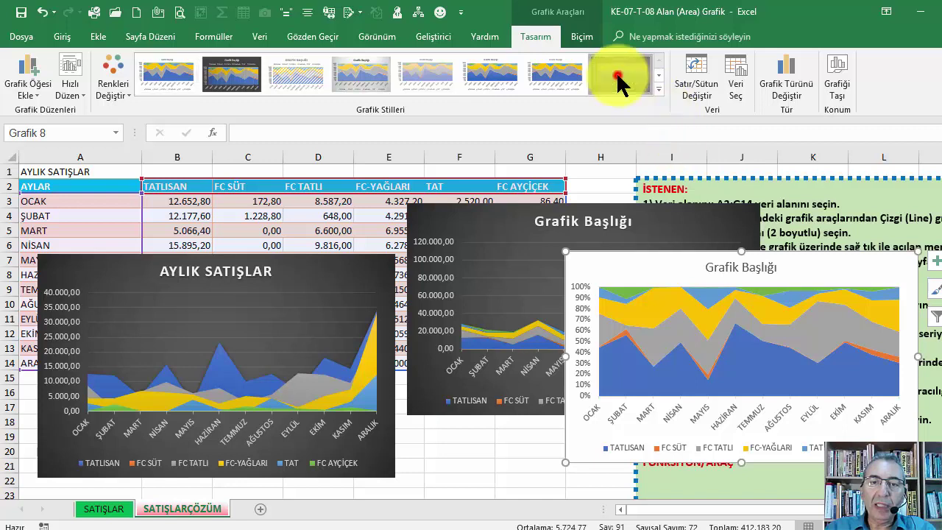
click(619, 73)
drag(658, 263, 641, 256)
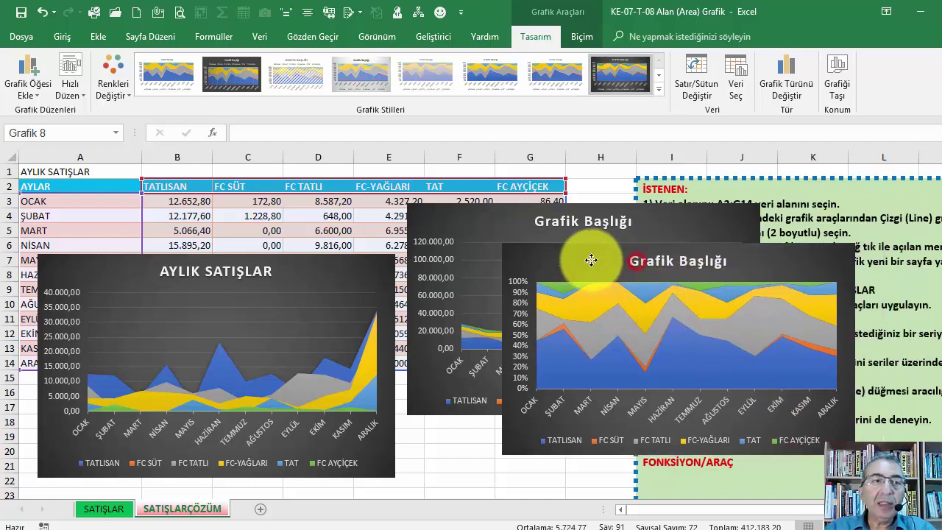
drag(635, 263, 590, 261)
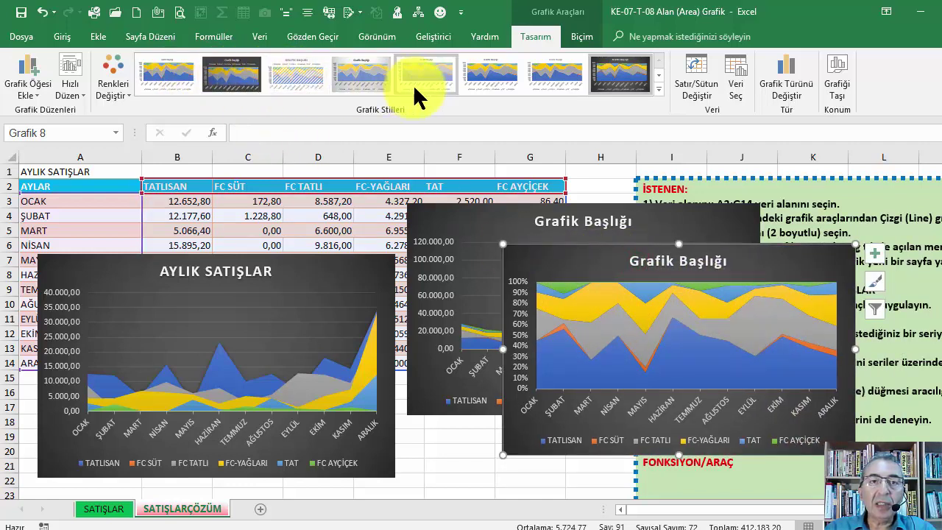
- Turn data labels on and off again on the 100% stacked chart, adjusting its position
click(874, 253)
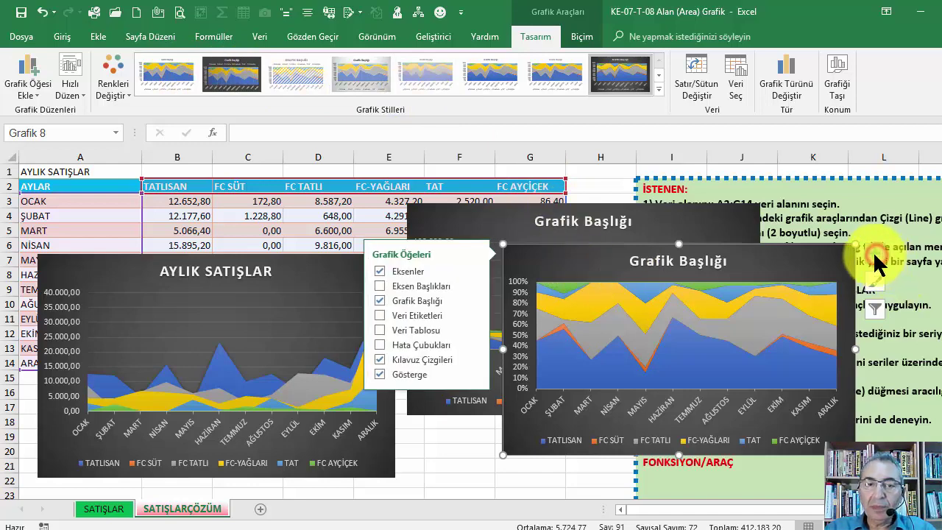
click(417, 318)
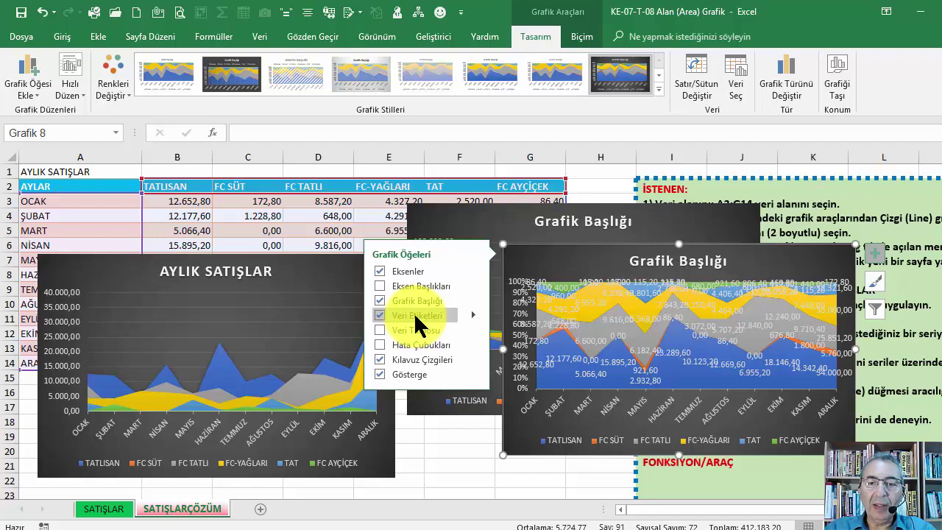
click(416, 317)
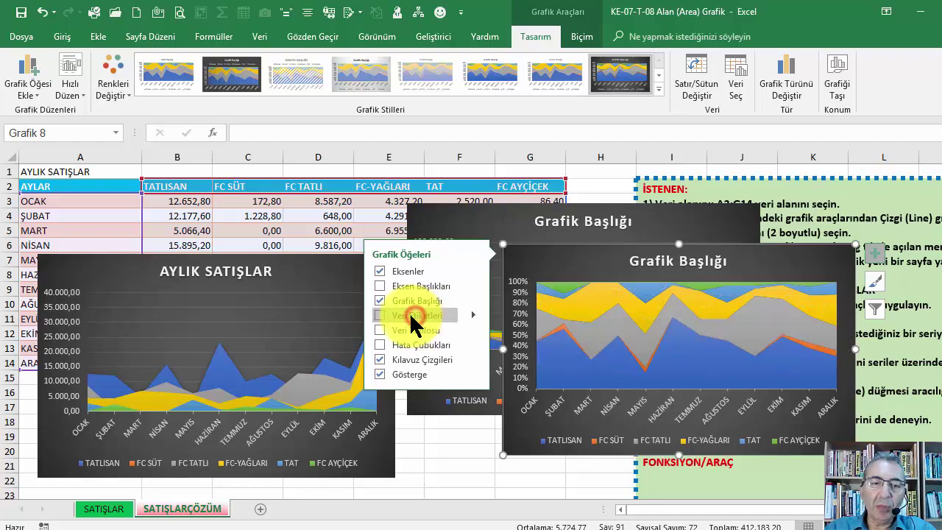
drag(597, 254, 596, 238)
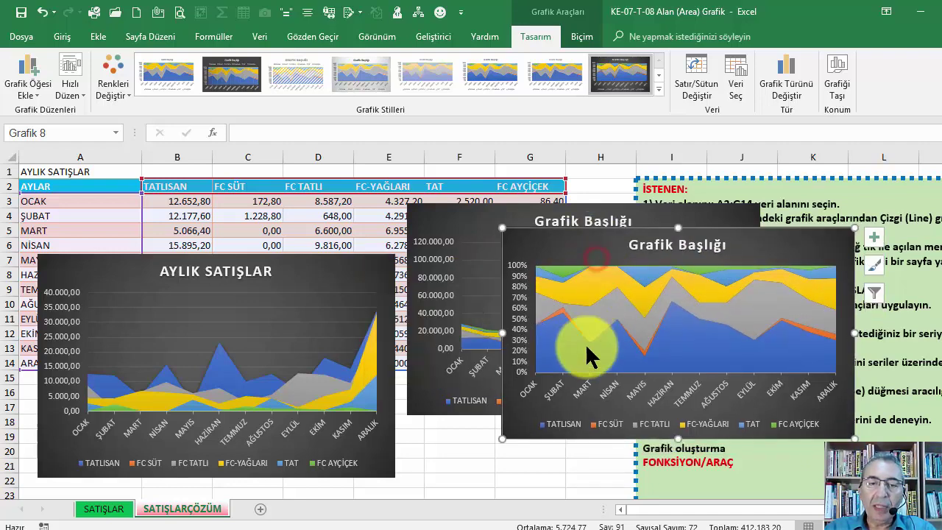
click(572, 350)
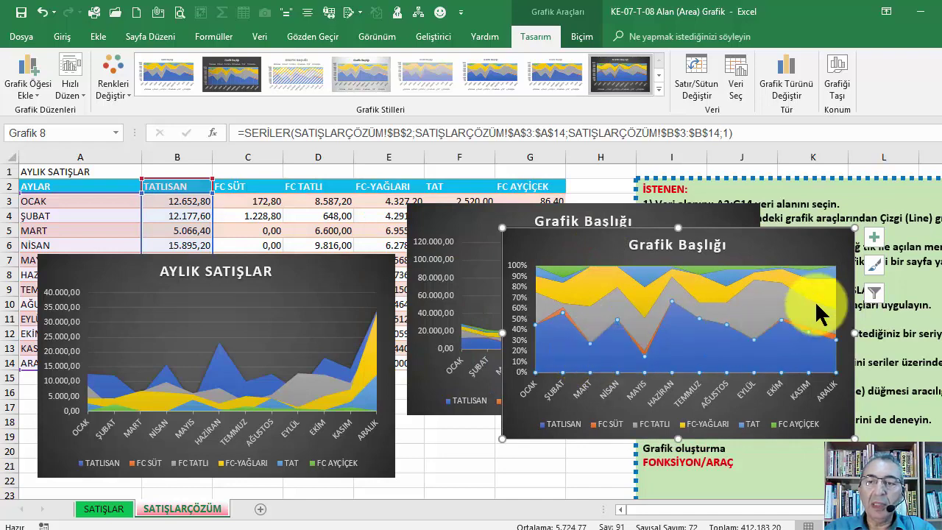
click(873, 236)
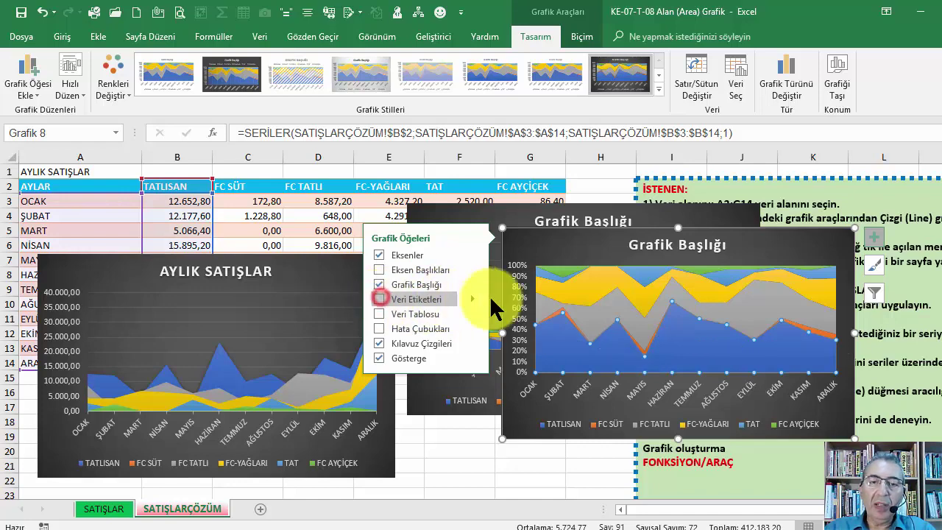
mouse_move(543, 241)
mouse_down()
mouse_move(567, 287)
mouse_move(548, 281)
mouse_up()
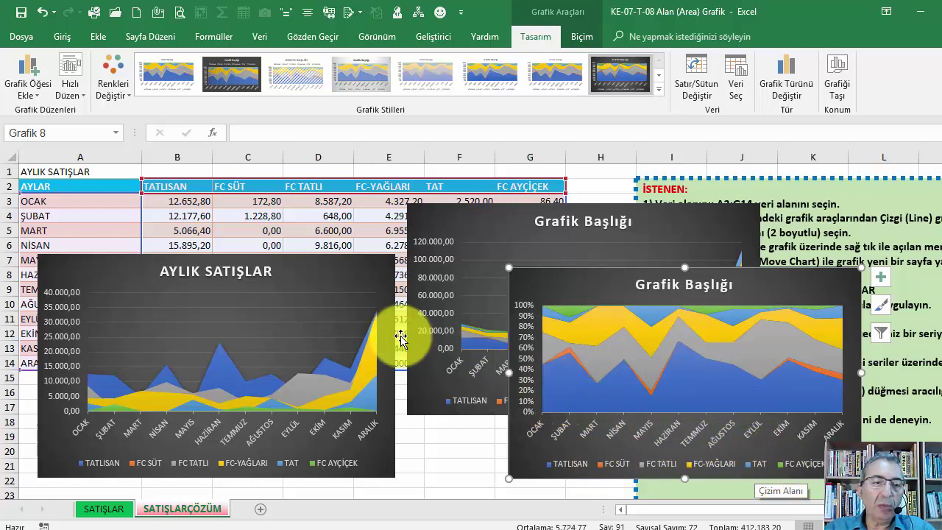
- Select the AYLIK SATIŞLAR chart, then return to cell A2 to leave the charts
click(321, 280)
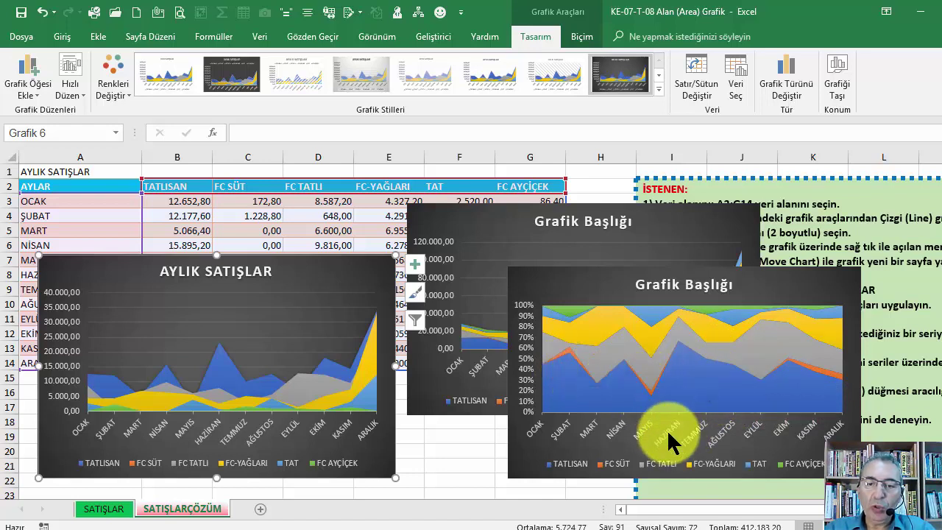
click(298, 226)
click(131, 186)
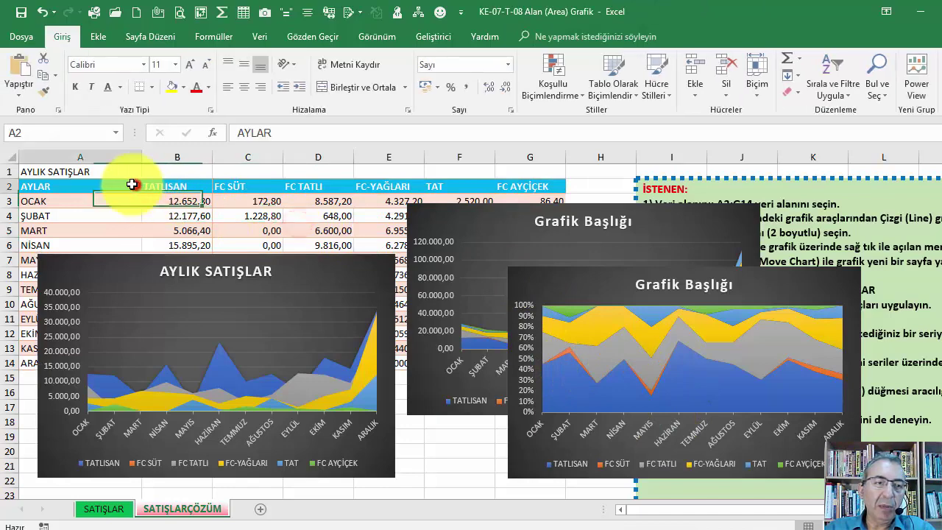
key(ctrl+shift+Right)
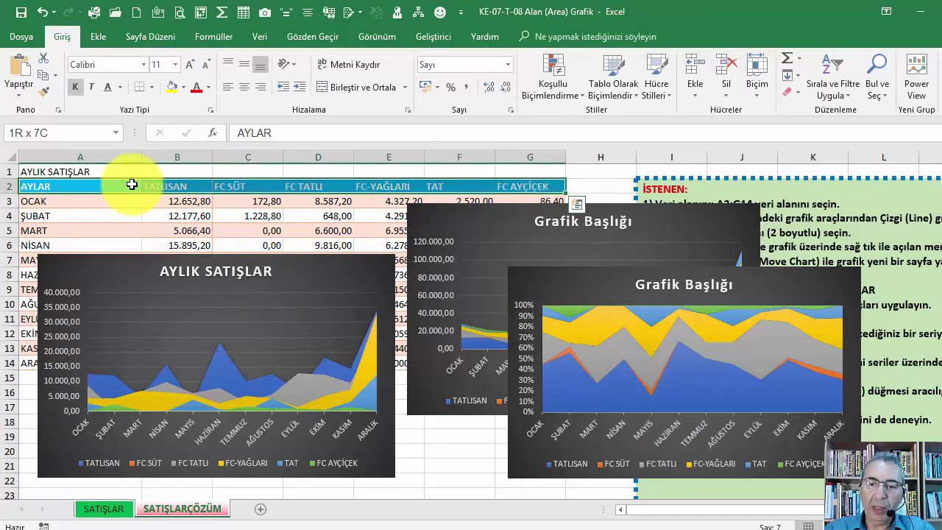
key(ctrl+shift+Down)
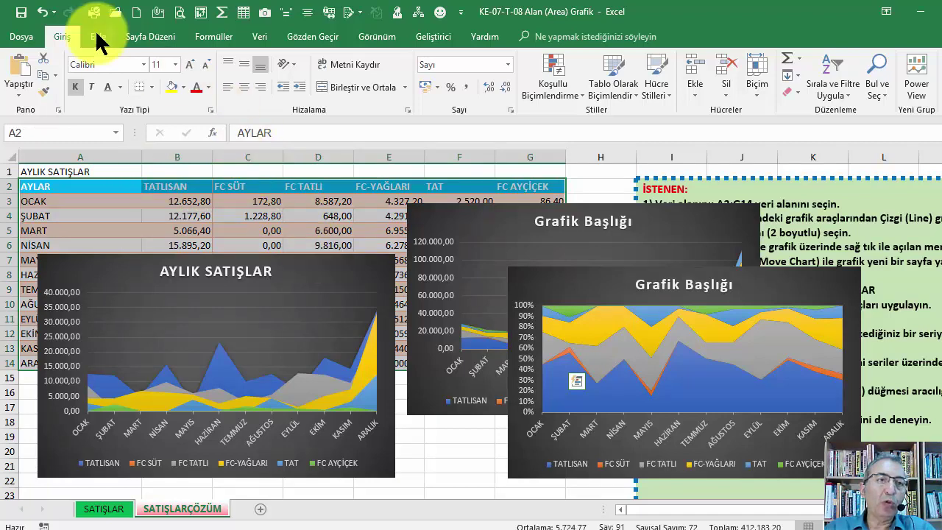
click(98, 37)
click(410, 59)
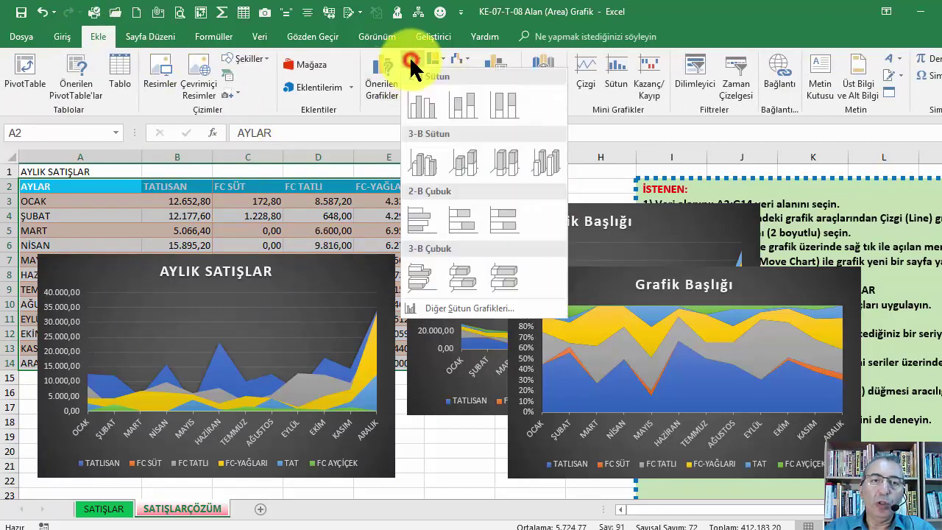
click(425, 106)
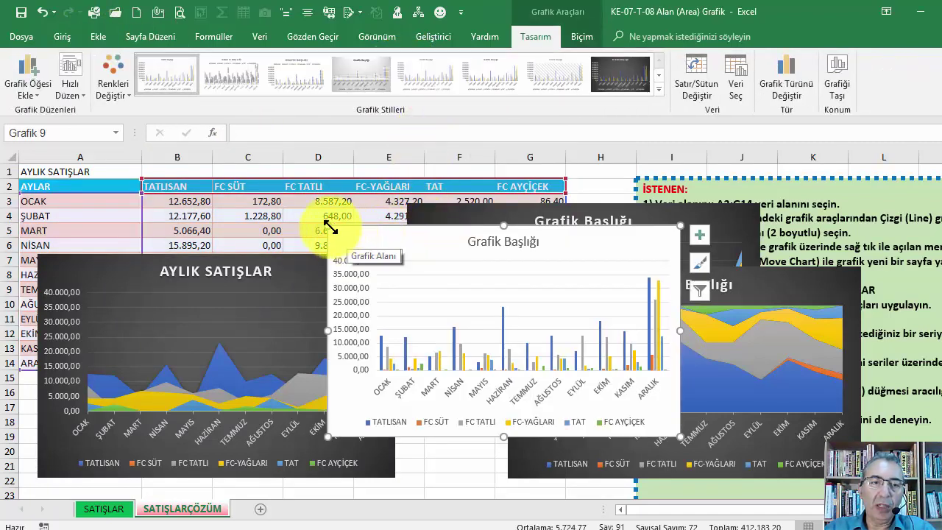
drag(328, 225, 244, 188)
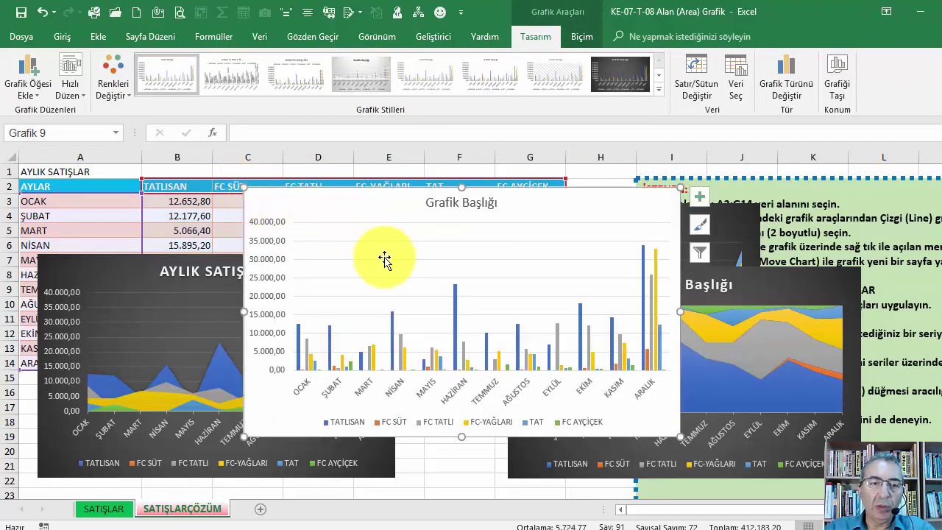
click(698, 81)
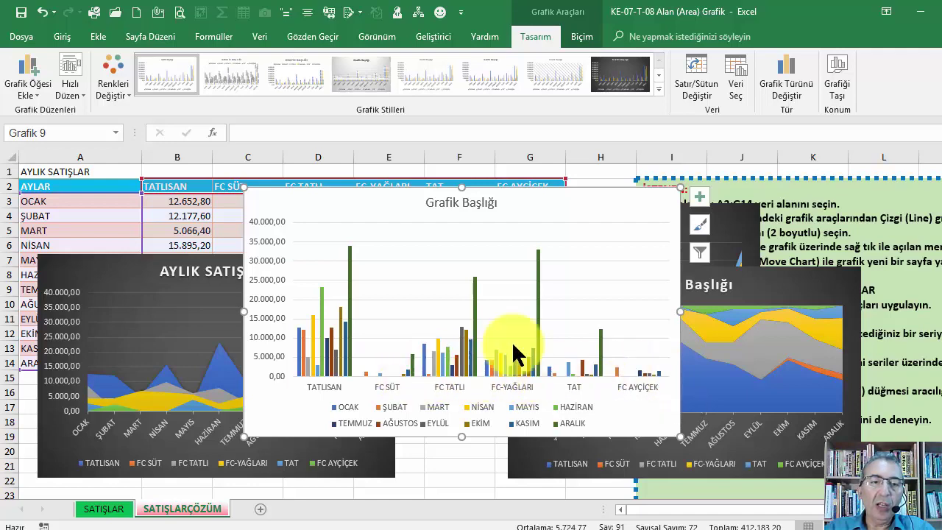
click(640, 207)
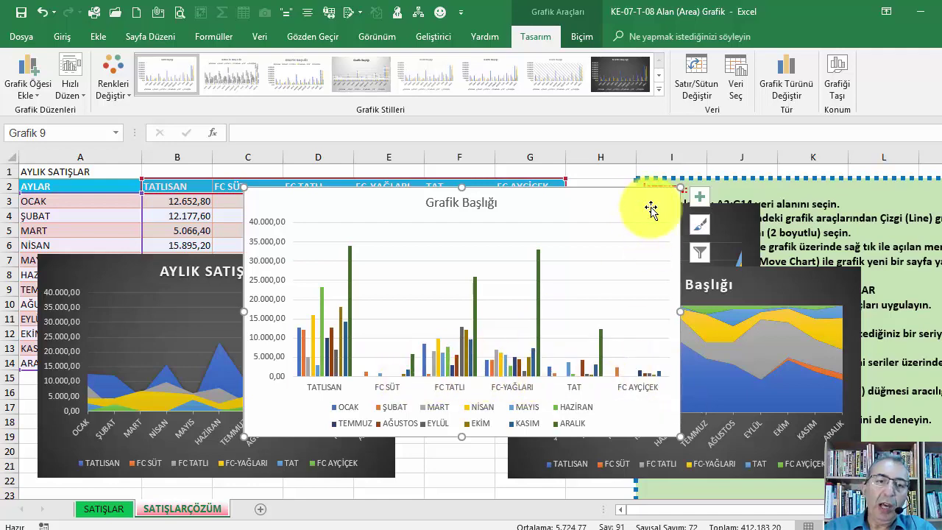
- Delete the trial column chart and reposition the stacked and 100% stacked charts
key(Delete)
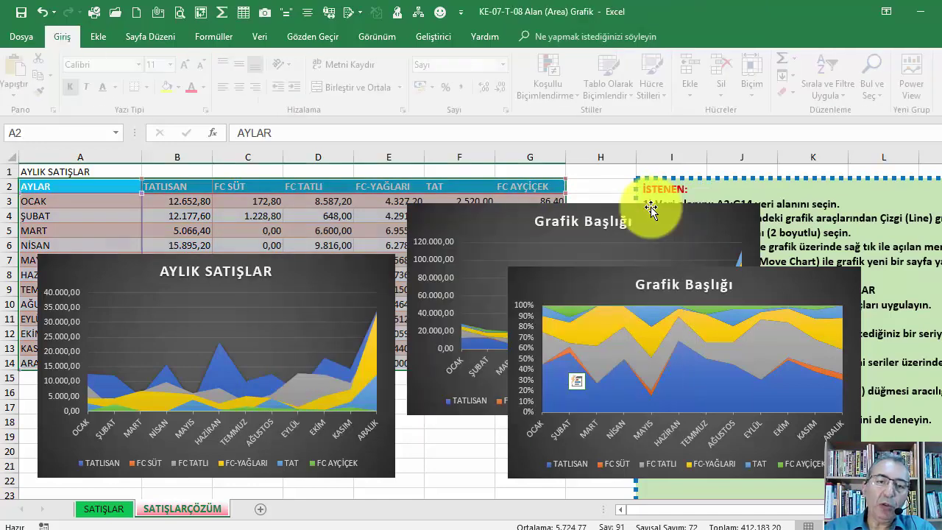
drag(564, 292, 624, 275)
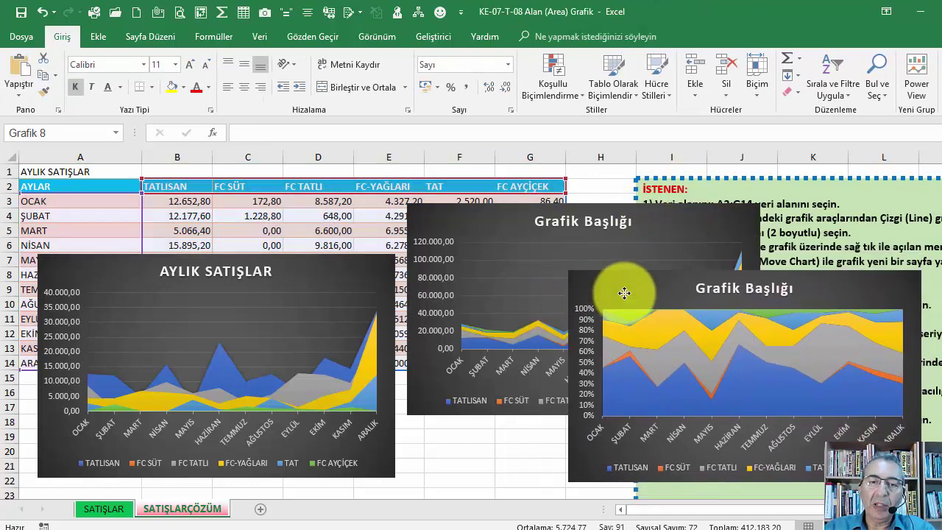
drag(624, 274, 648, 309)
drag(479, 226, 473, 200)
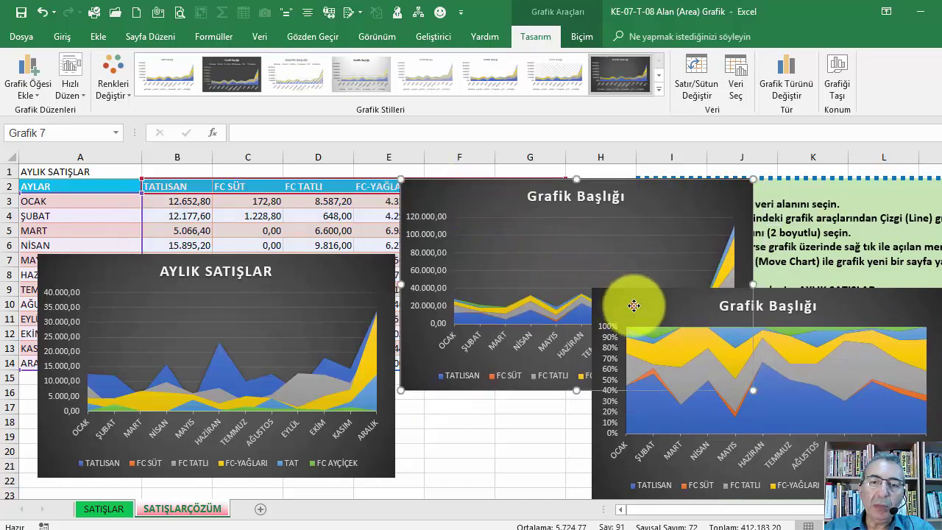
drag(633, 306, 567, 295)
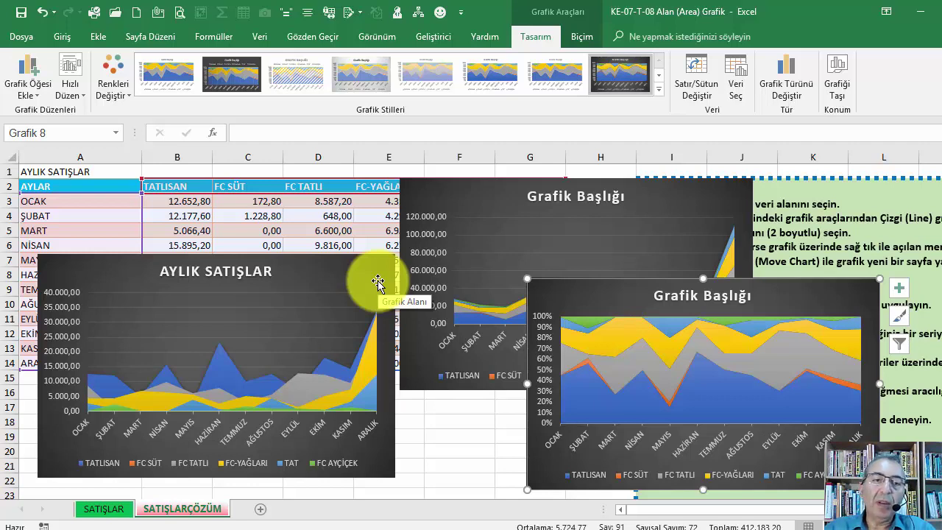
- Fine-tune the AYLIK SATIŞLAR and 100% chart positions, then deselect to cell B3
drag(354, 267, 350, 259)
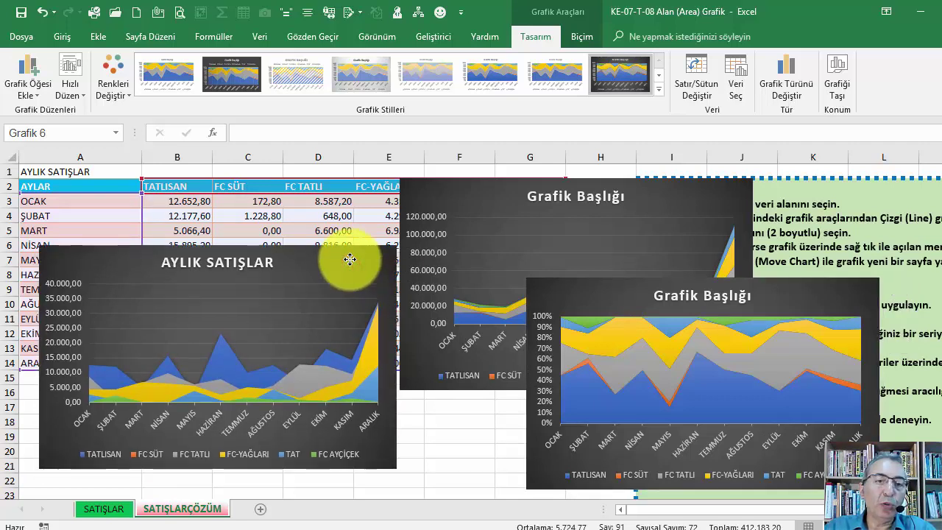
drag(608, 293, 560, 293)
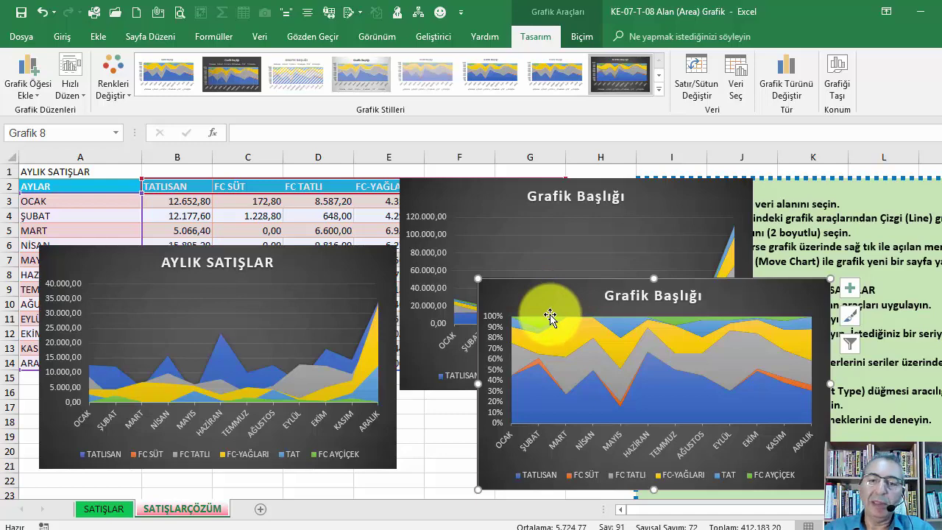
click(181, 211)
click(181, 200)
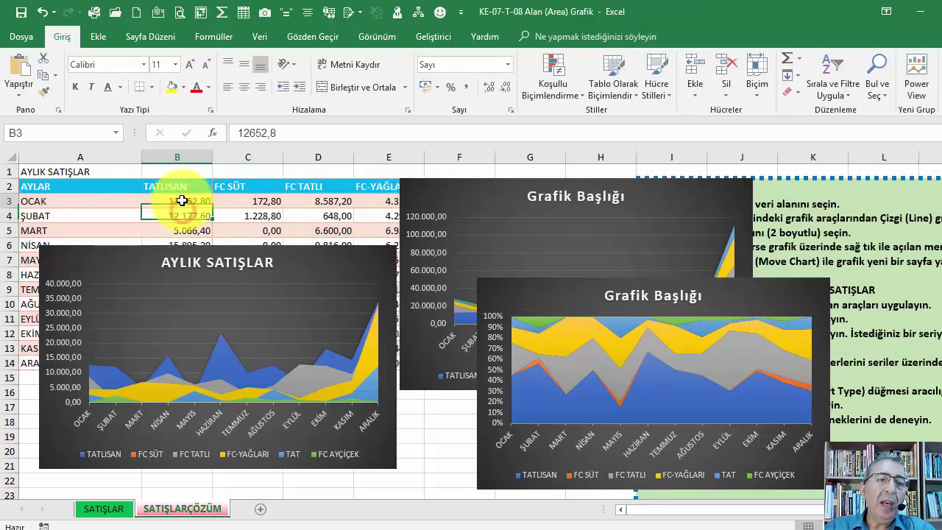